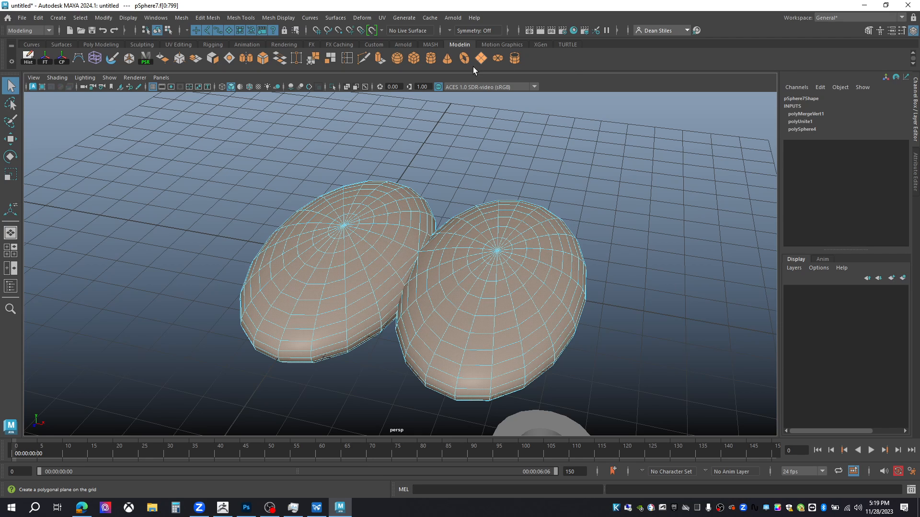
- Create a new shelf named customshelf
right_click(397, 205)
left_click(12, 63)
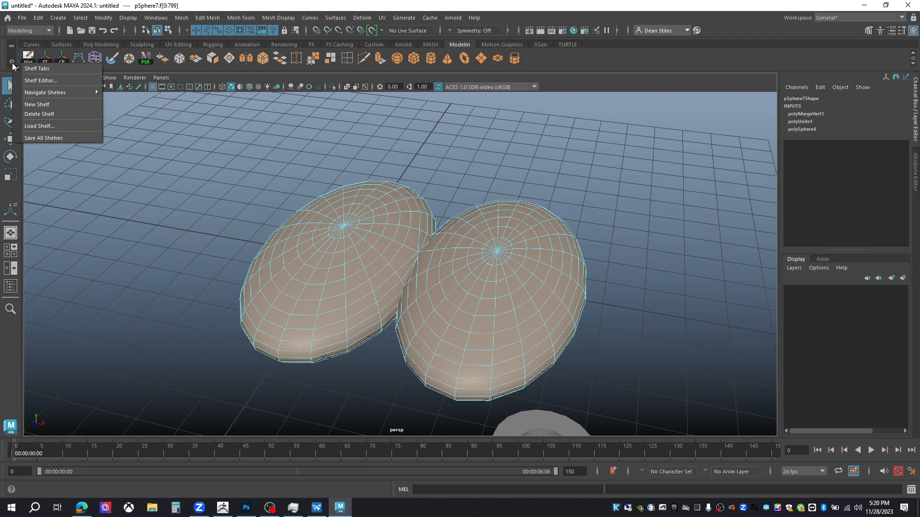
left_click(50, 105)
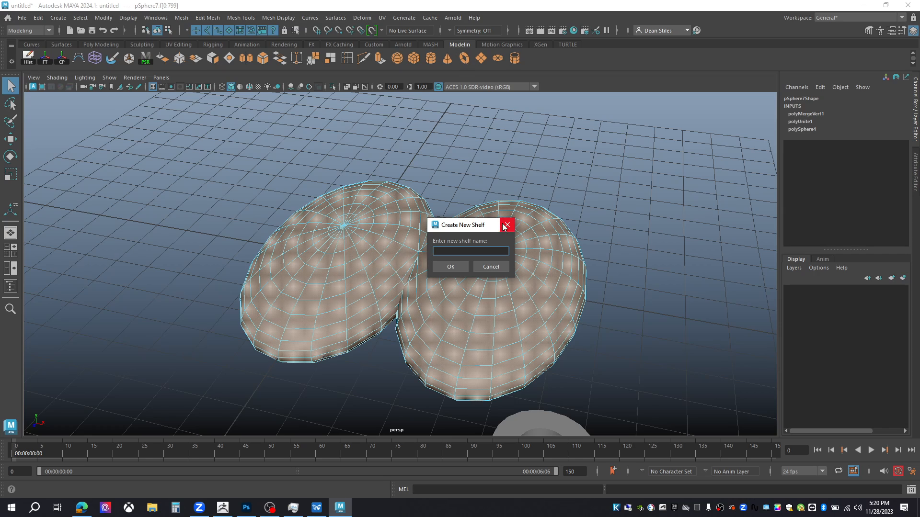
type("customshelf")
left_click(454, 267)
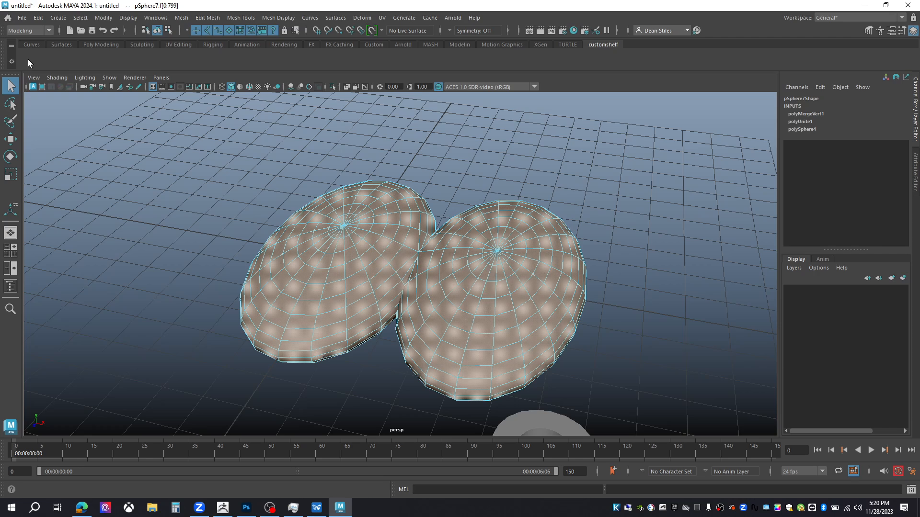
- Add the Freeze Transformations and Center Pivot commands to the custom shelf
left_click(102, 19)
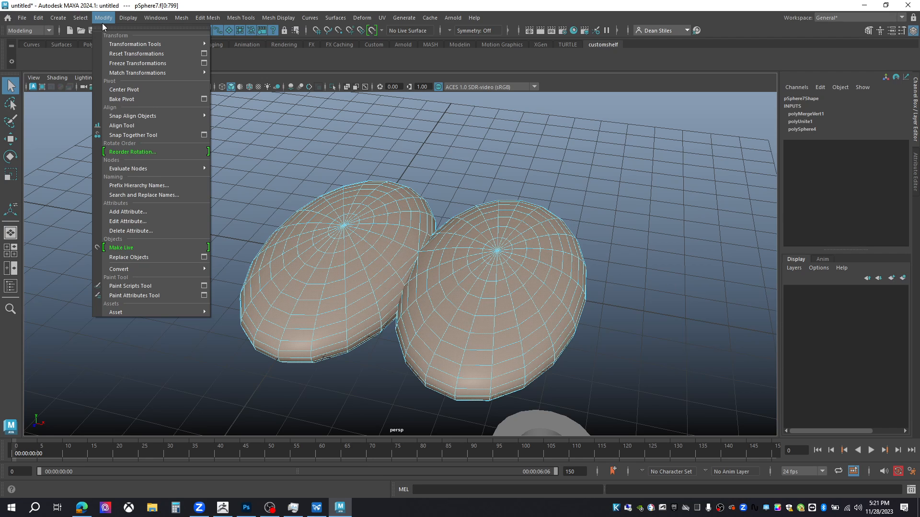
left_click(134, 65, "ctrl+shift")
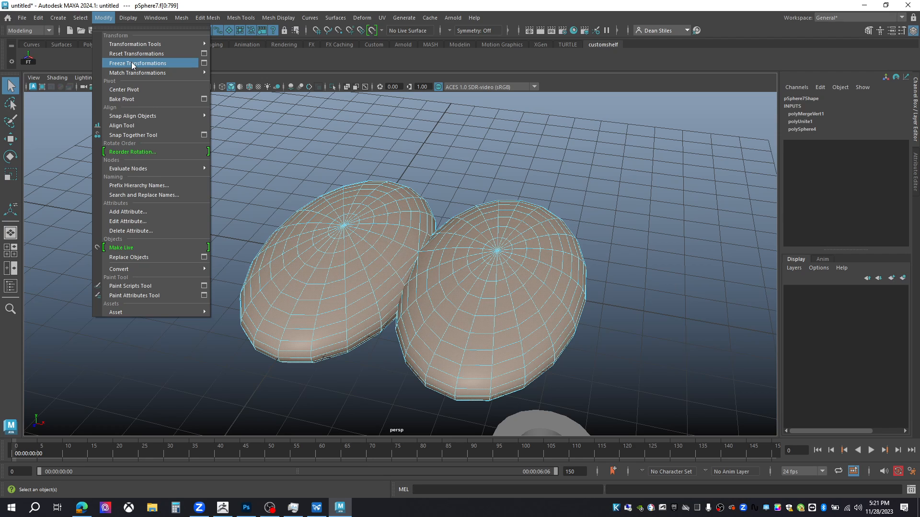
left_click(127, 92, "ctrl+shift")
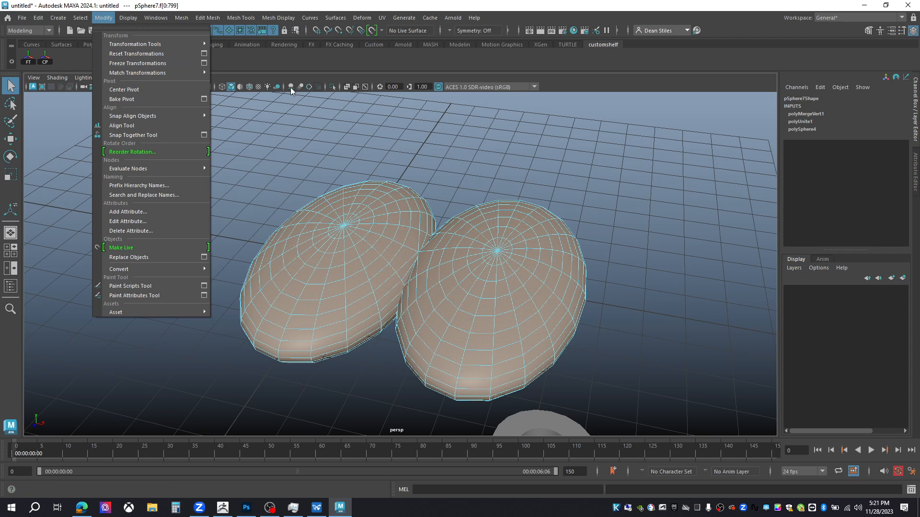
- Select the merged sphere mesh and move it away from the origin
left_click(338, 64)
right_click_drag(362, 322, 406, 210)
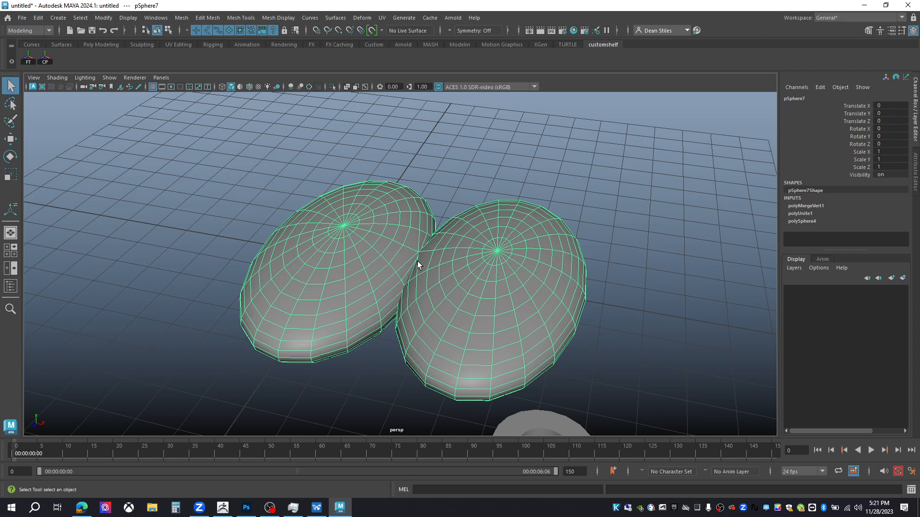
key("w")
left_click_drag(422, 271, 99, 170)
right_click_drag(346, 289, 246, 230, "alt")
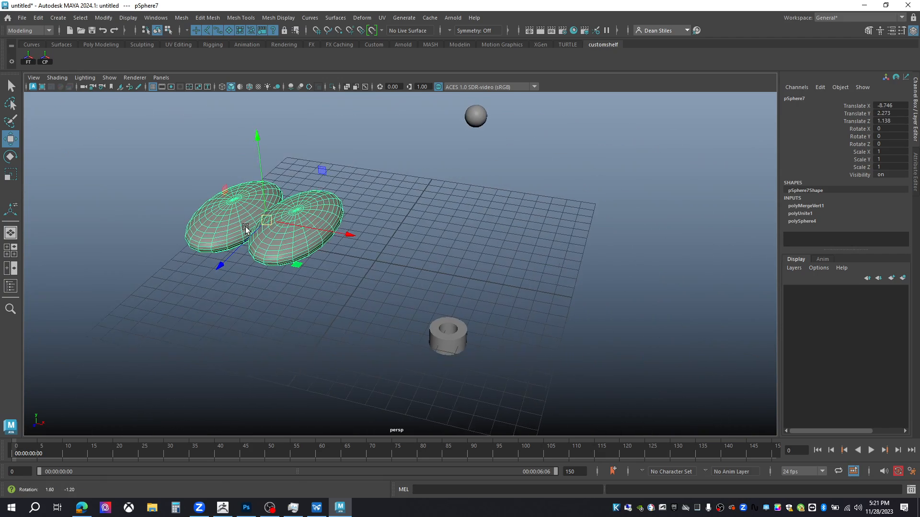
- Rotate the mesh and scale it up uniformly to about 1.57
key("e")
left_click_drag(246, 230, 210, 335, "alt")
key("r")
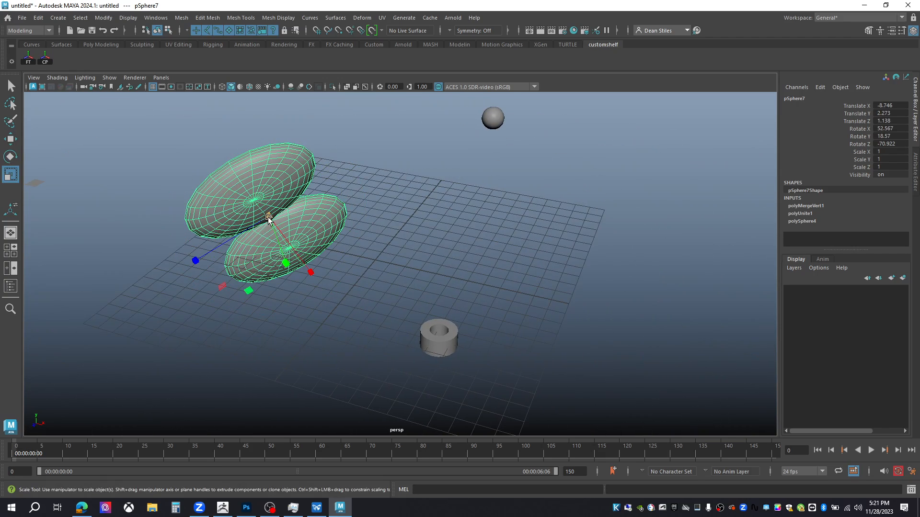
left_click_drag(267, 214, 416, 318)
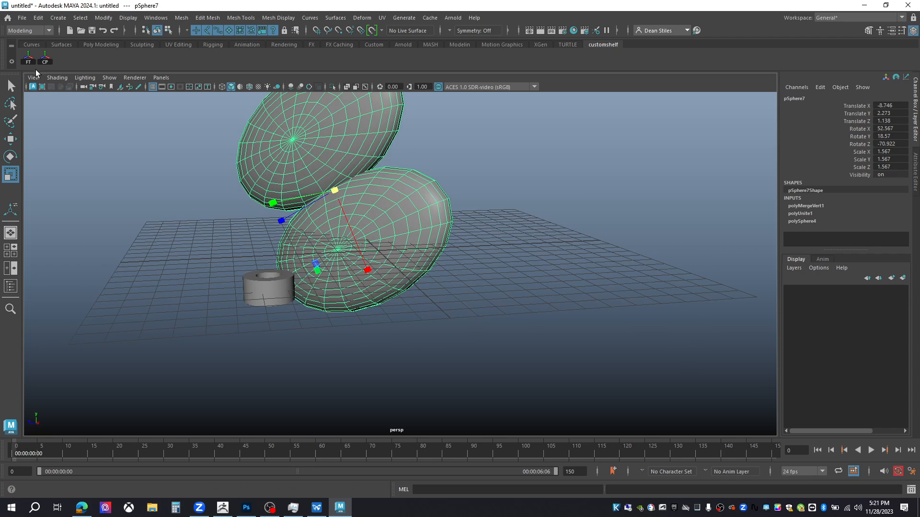
- Freeze the mesh's transformations using the new Freeze Transformations shelf button
left_click(28, 58)
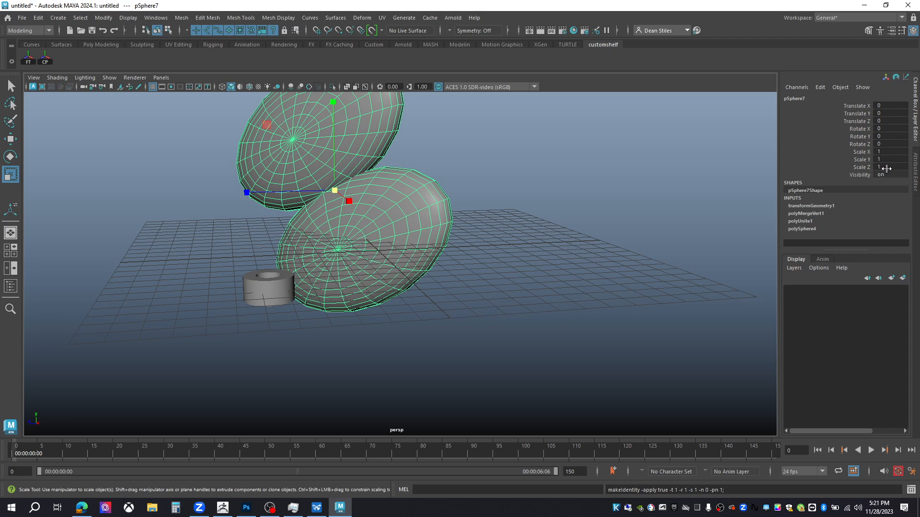
left_click_drag(410, 181, 355, 259, "alt")
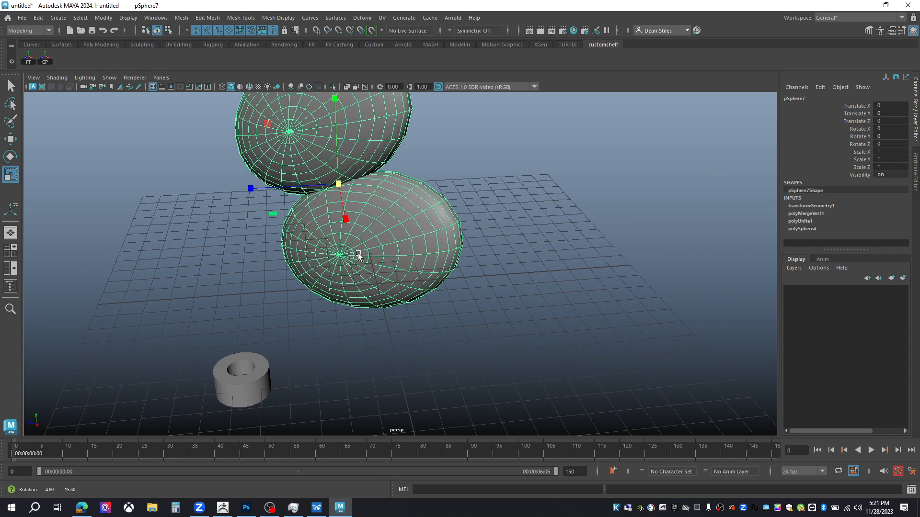
left_click_drag(280, 197, 338, 212, "alt")
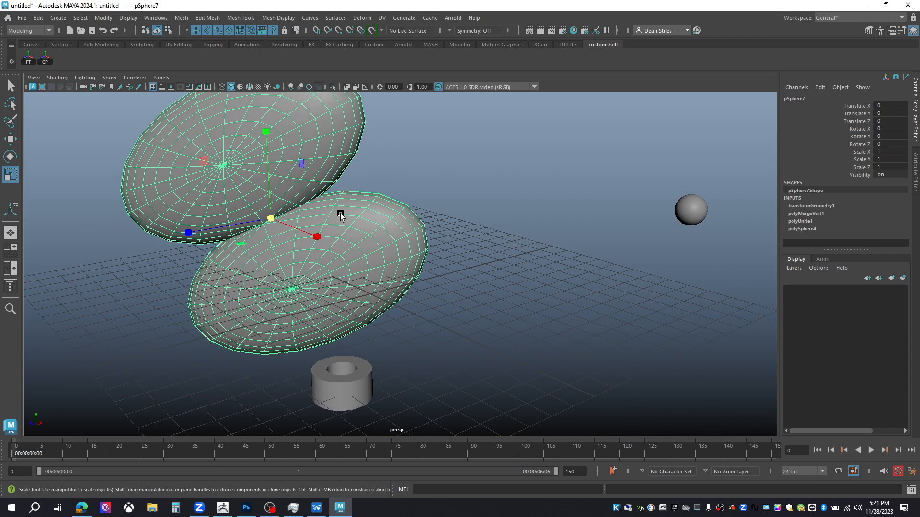
- Offset the mesh's pivot, then re-center it with the Center Pivot shelf button
key("d")
left_click_drag(289, 227, 90, 151)
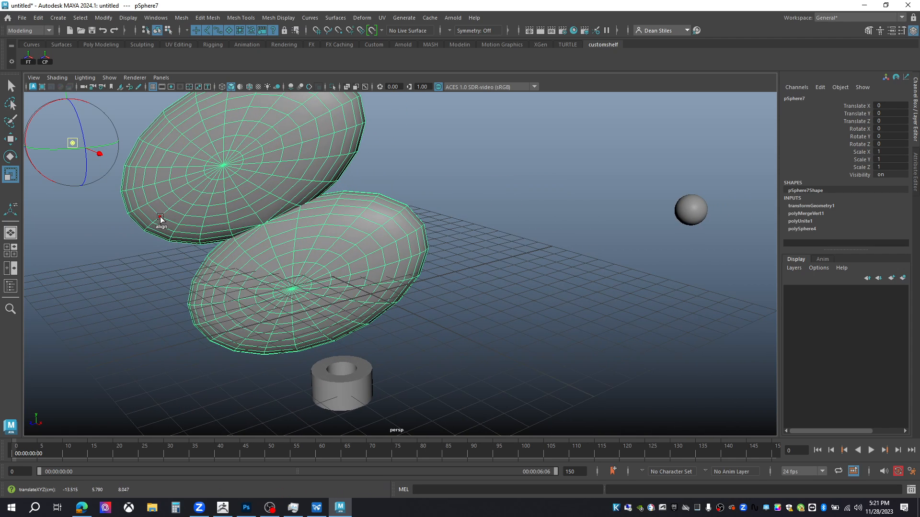
right_click(212, 191)
left_click(234, 182)
key("q")
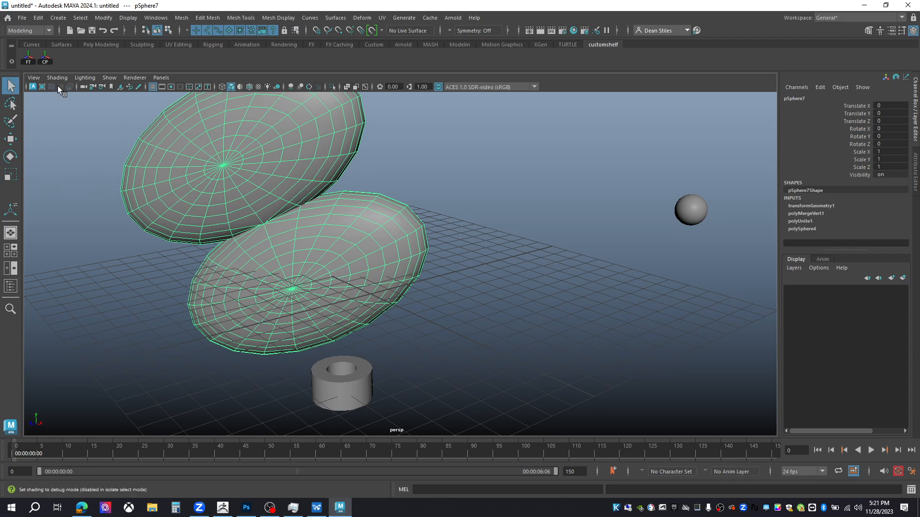
key("w")
mouse_move(269, 199)
left_mouse_down("alt")
mouse_move(249, 191)
mouse_move(255, 199)
left_mouse_up("alt")
left_click(45, 59)
left_click_drag(325, 185, 232, 182, "alt")
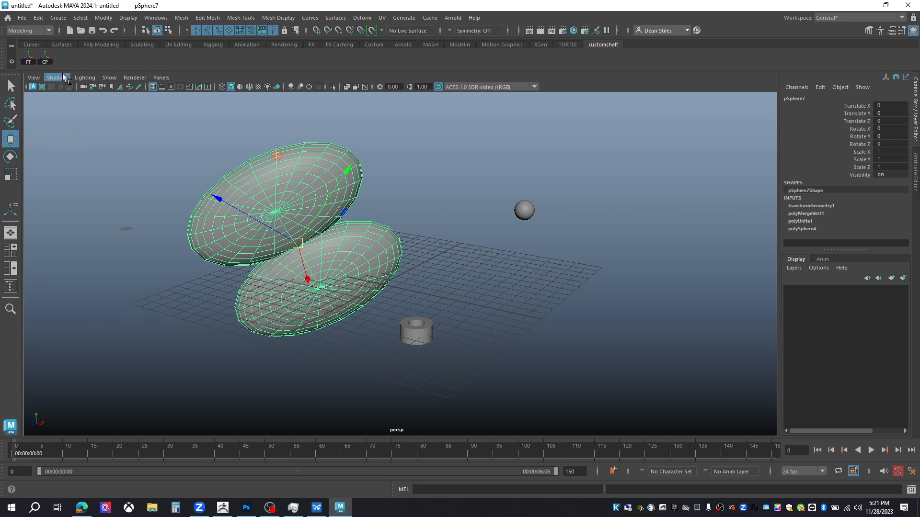
- Add a Delete History button to the custom shelf and use it to delete the mesh's construction history
left_click(36, 21)
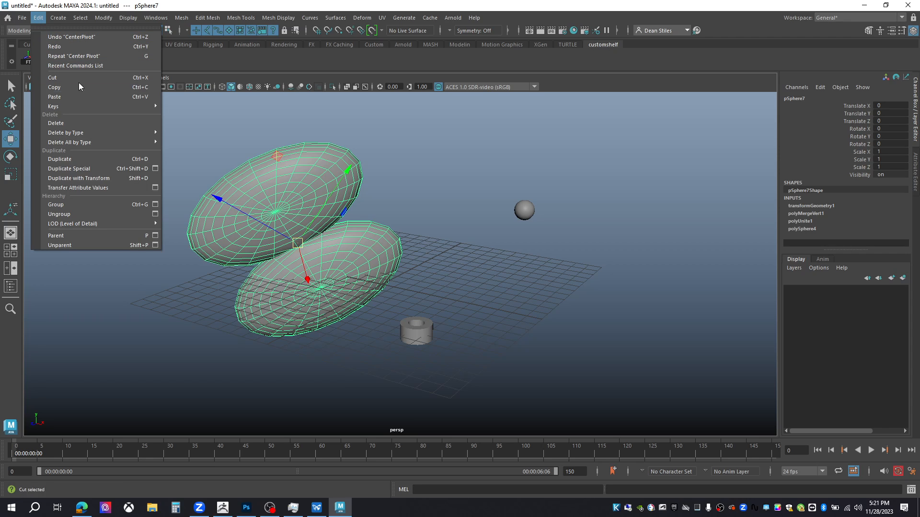
mouse_move(84, 133)
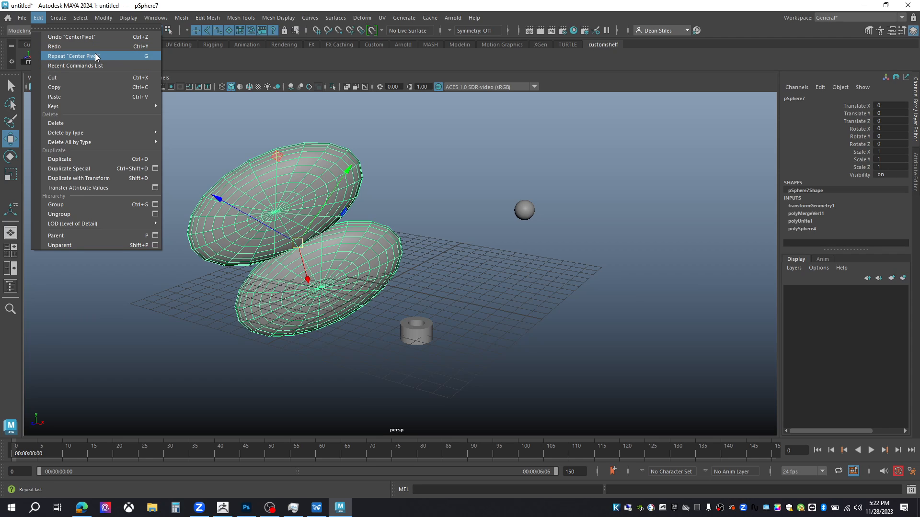
left_click(564, 81)
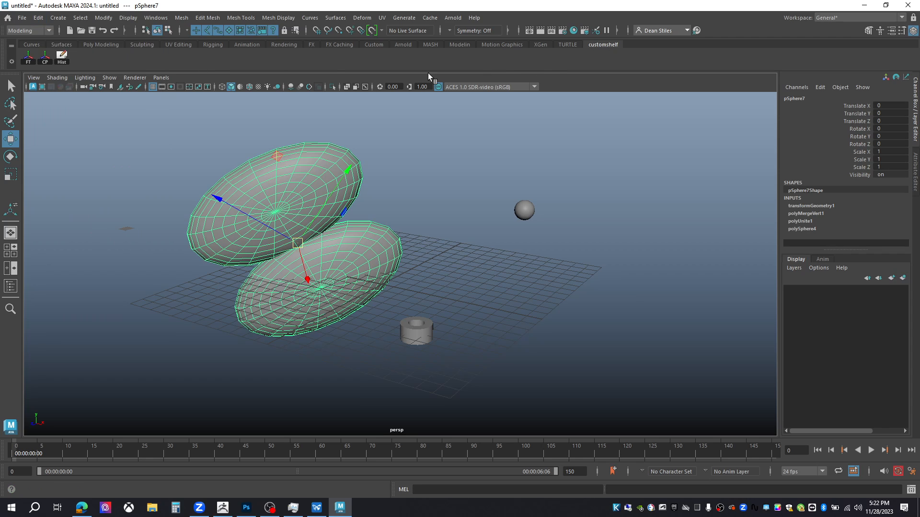
left_click(62, 58)
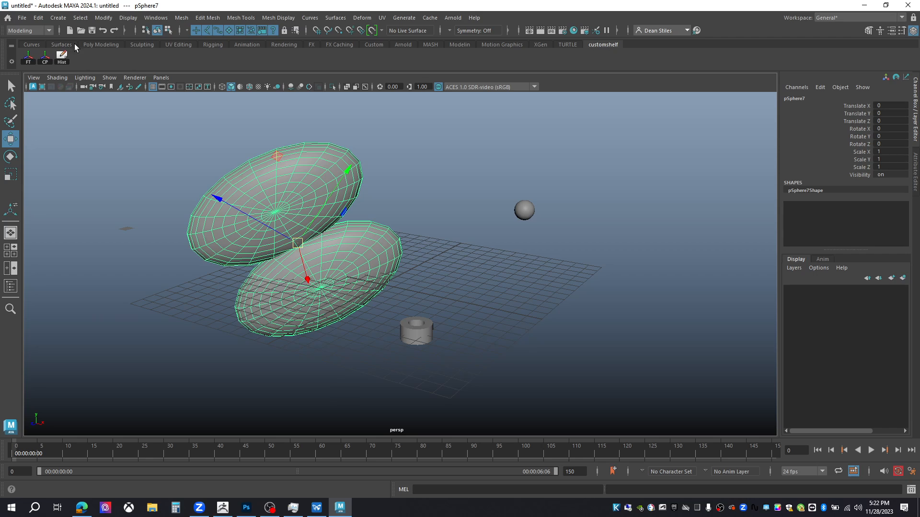
- Tear off the Mesh menu and add Fill Hole, Smooth and Mirror to the custom shelf
left_click(182, 19)
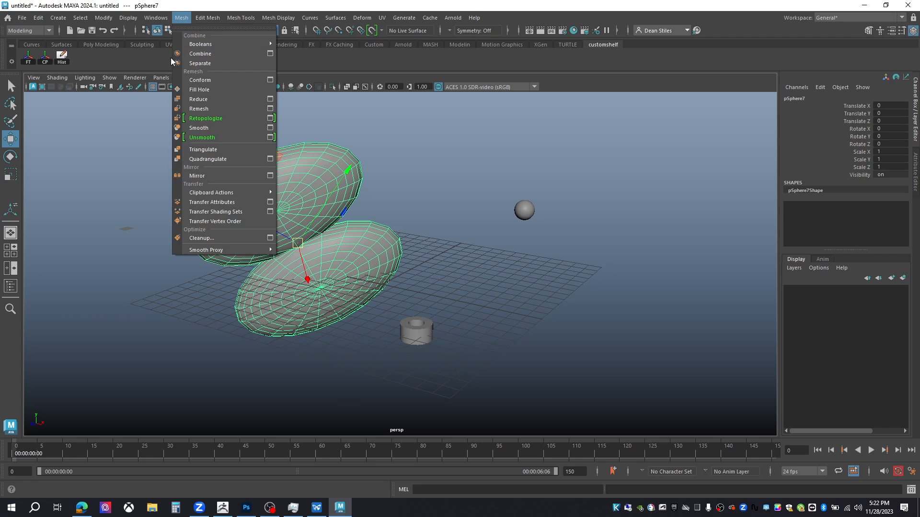
left_click(201, 28)
left_click_drag(95, 106, 72, 110)
mouse_move(76, 119)
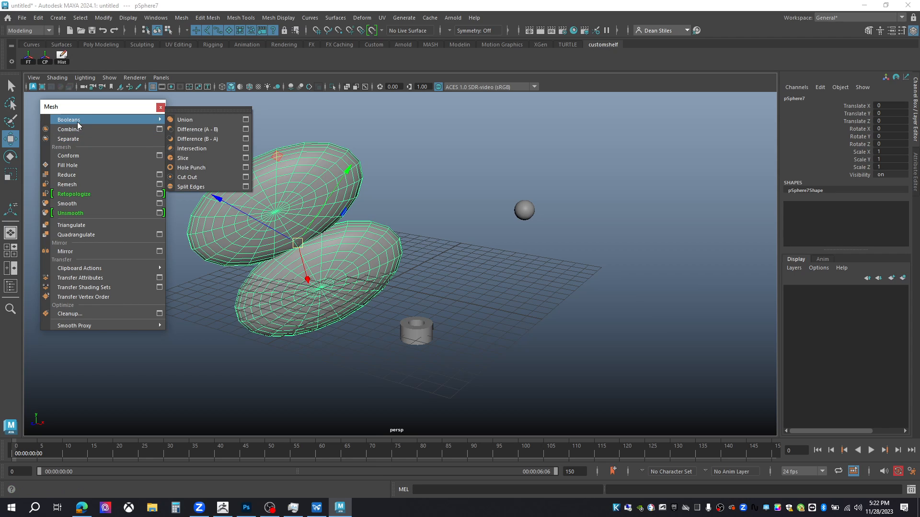
left_click(75, 165, "ctrl+shift")
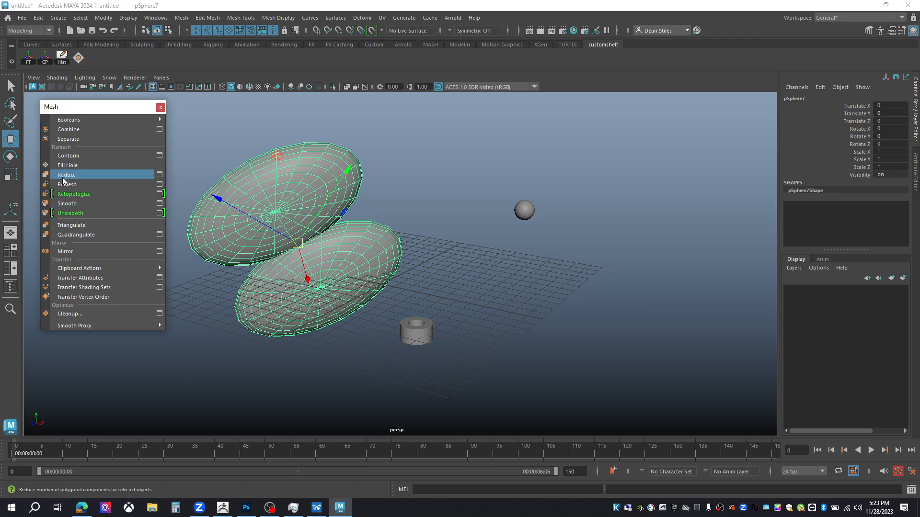
left_click(69, 206, "ctrl+shift")
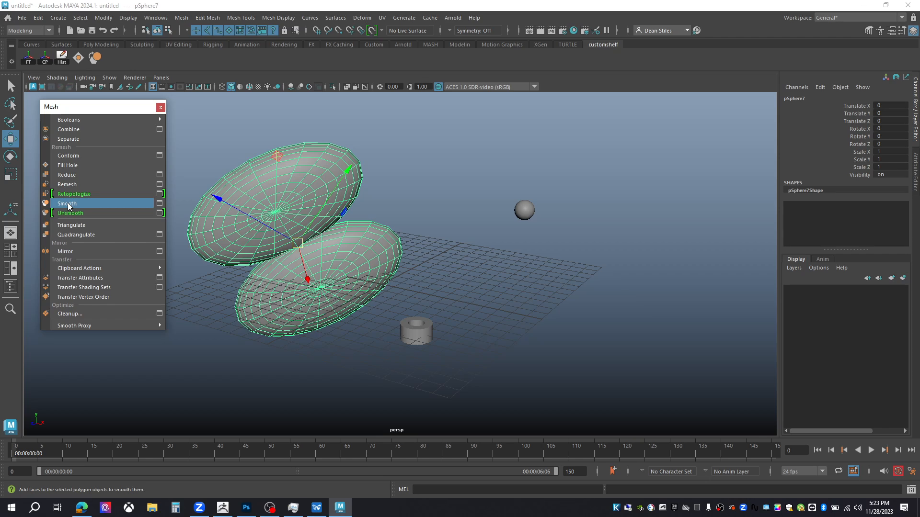
left_click(70, 249, "ctrl+shift")
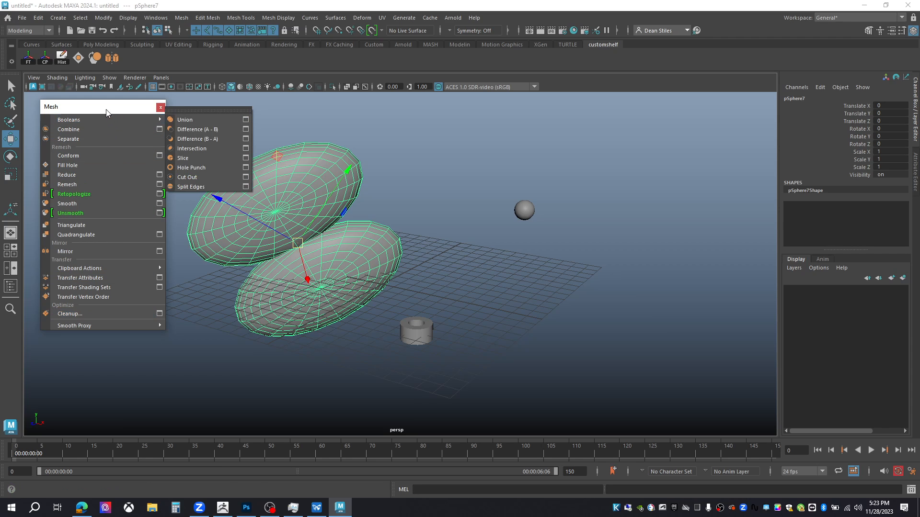
left_click_drag(106, 111, 107, 113)
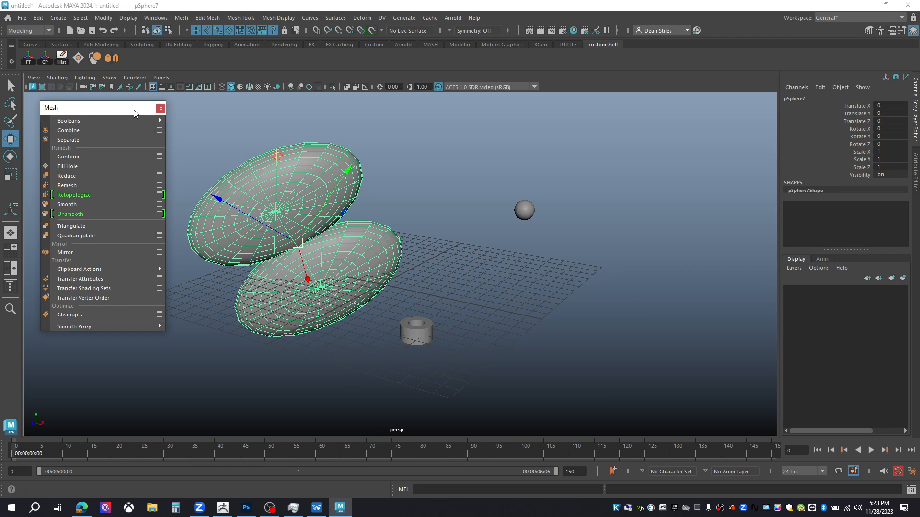
left_click(161, 108)
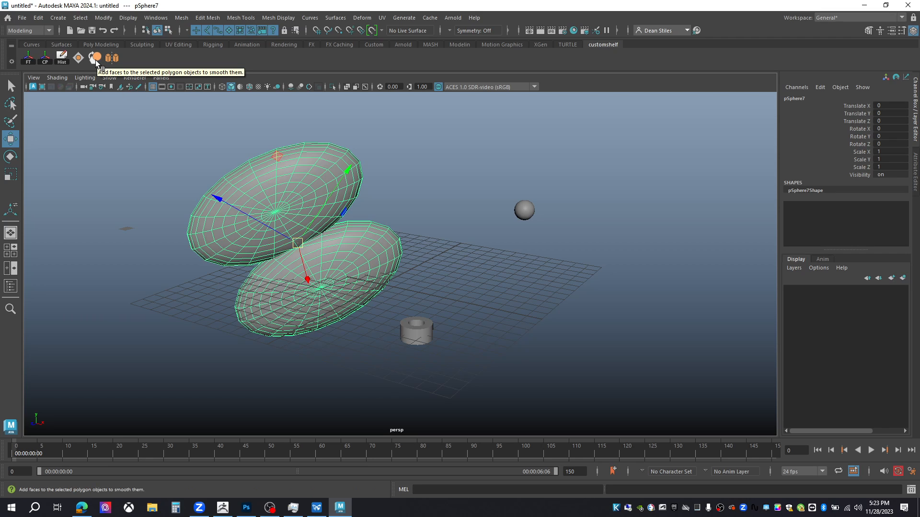
- Add Extrude and Merge from the Edit Mesh menu to the custom shelf
left_click(210, 19)
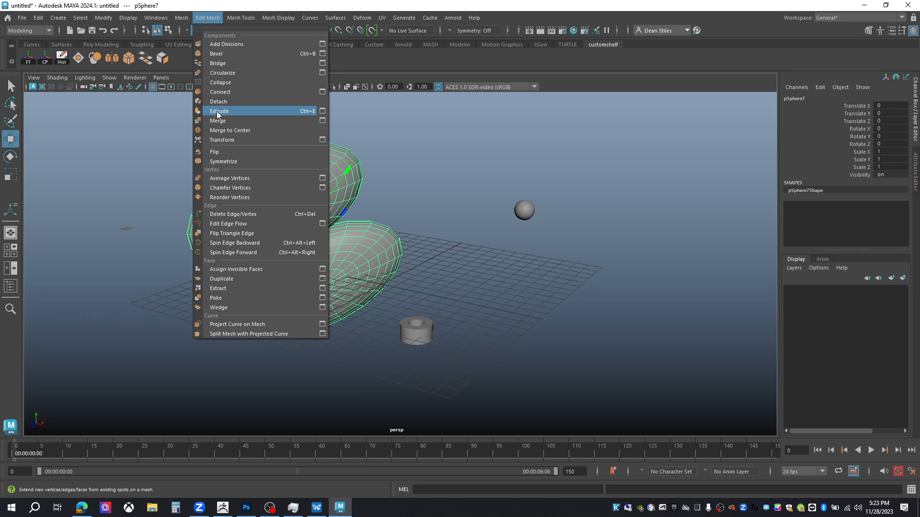
left_click(217, 111, "ctrl+shift")
left_click(222, 122, "ctrl+shift")
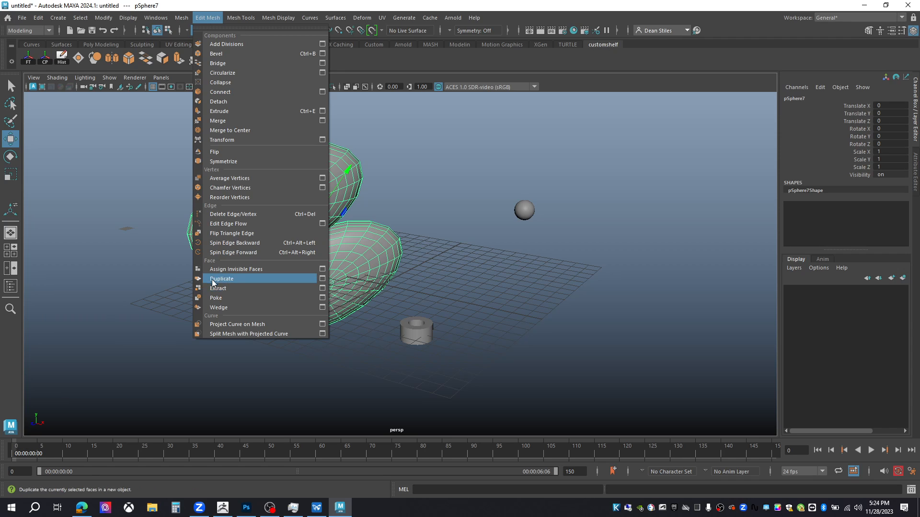
left_click(396, 5)
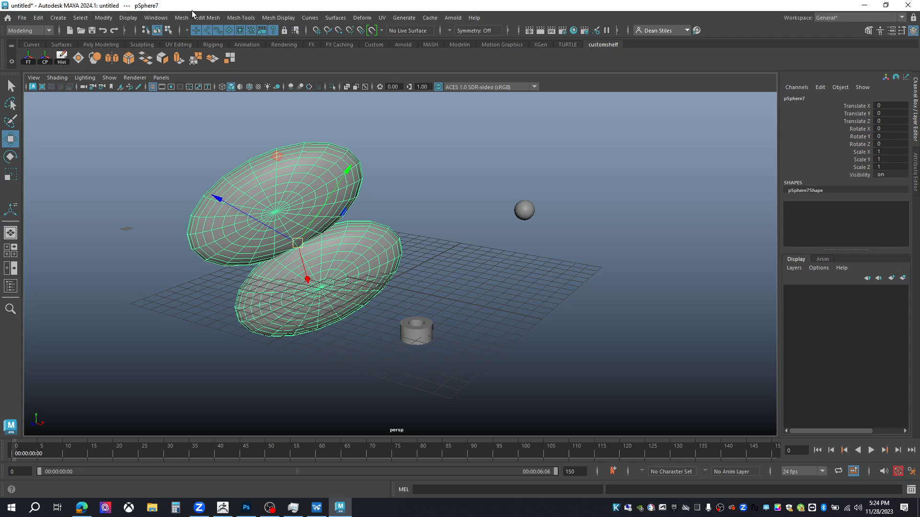
- Tear off the Mesh Tools menu and add Insert Edge Loop, Multi-Cut, Offset Edge Loop and Quad Draw to the shelf
left_click(238, 19)
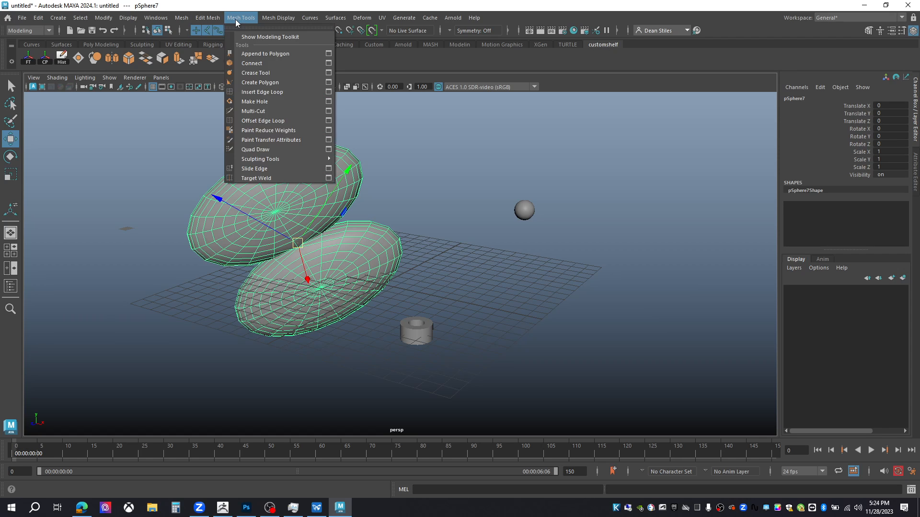
left_click(261, 26)
left_click_drag(223, 115, 112, 134)
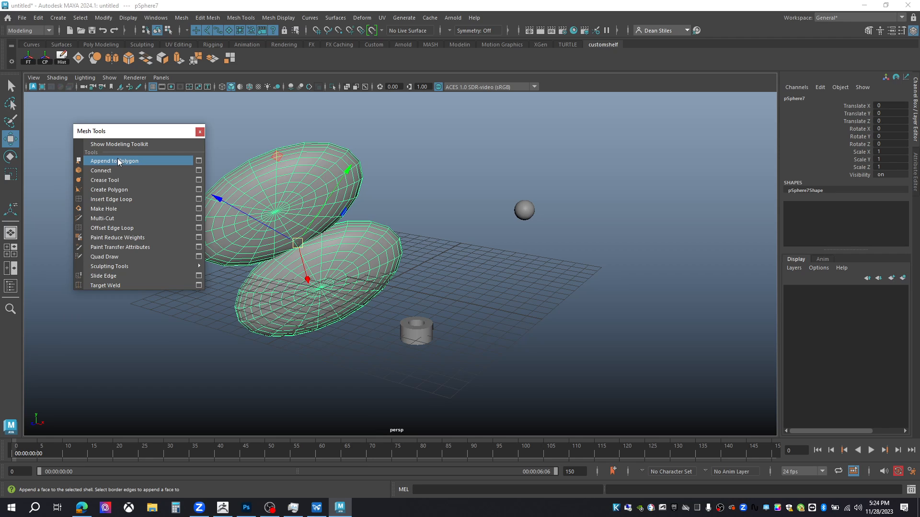
left_click(116, 197, "ctrl+shift")
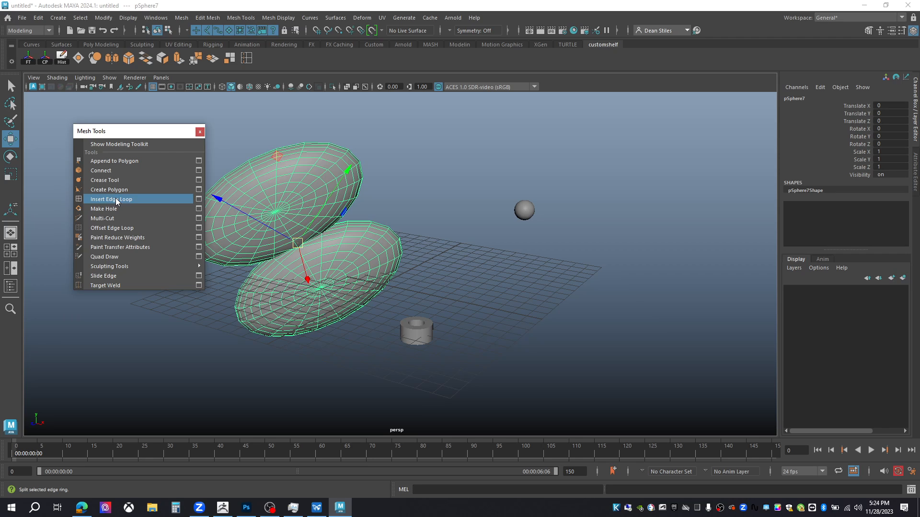
left_click(103, 219, "ctrl+shift")
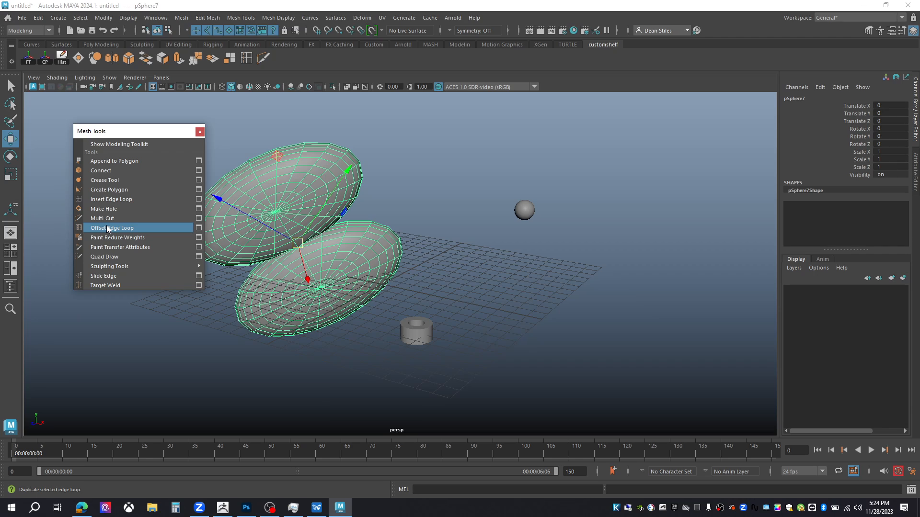
left_click(108, 229, "ctrl+shift")
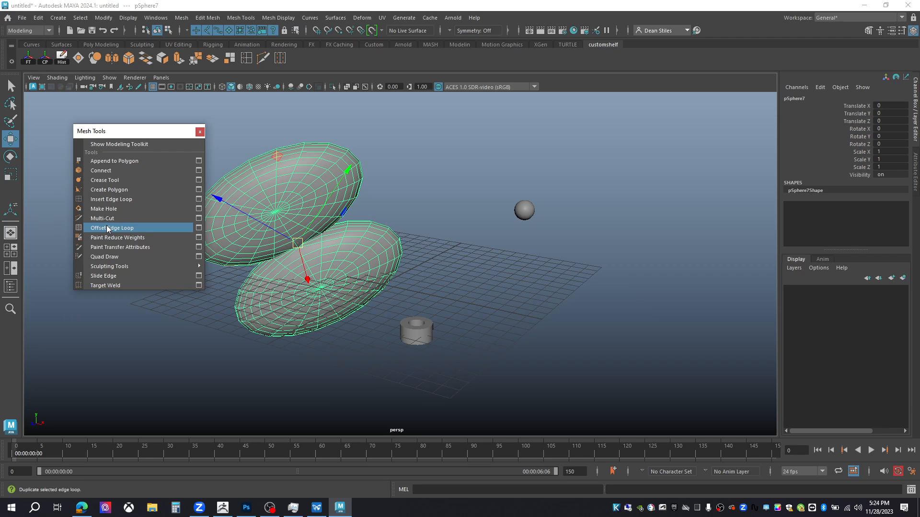
left_click(113, 259, "ctrl+shift")
- Add Target Weld to the custom shelf and close the torn-off Mesh Tools window
left_click(104, 286, "ctrl+shift")
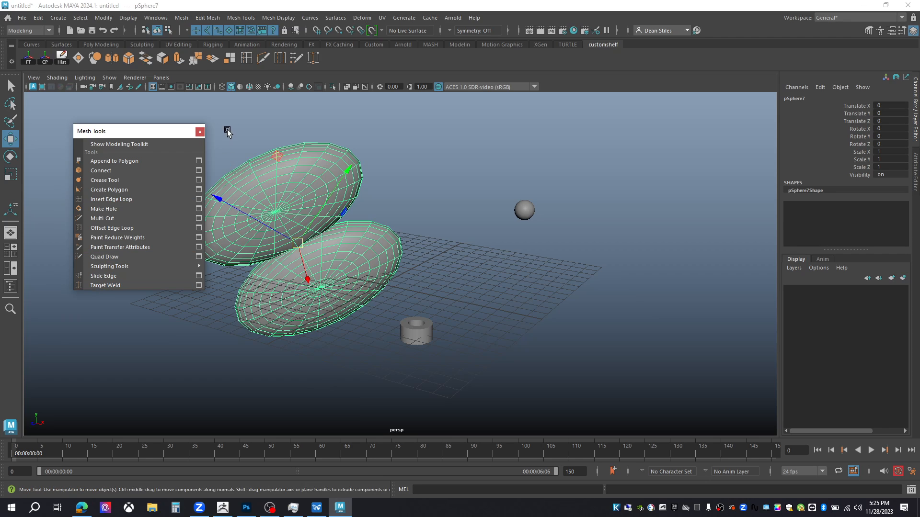
left_click(201, 132)
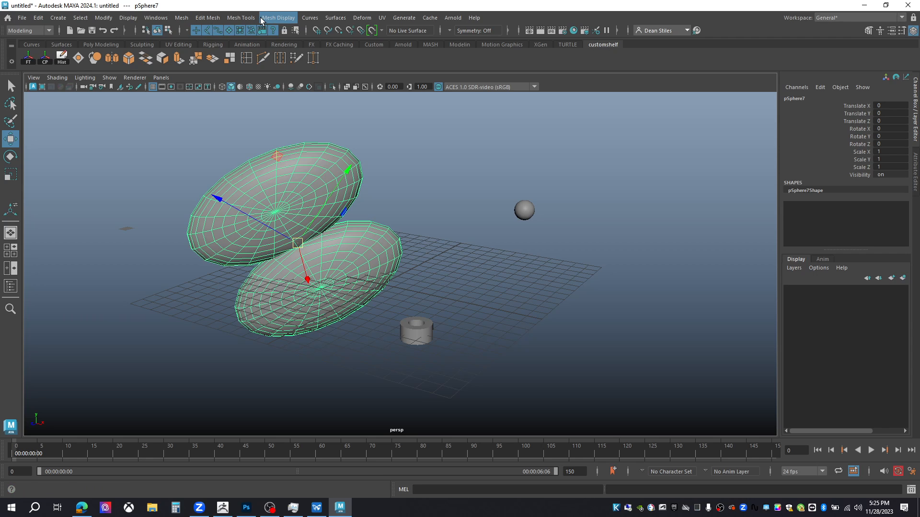
- Add deformer tools, including Lattice, from the Deform menu to the custom shelf
left_click(283, 18)
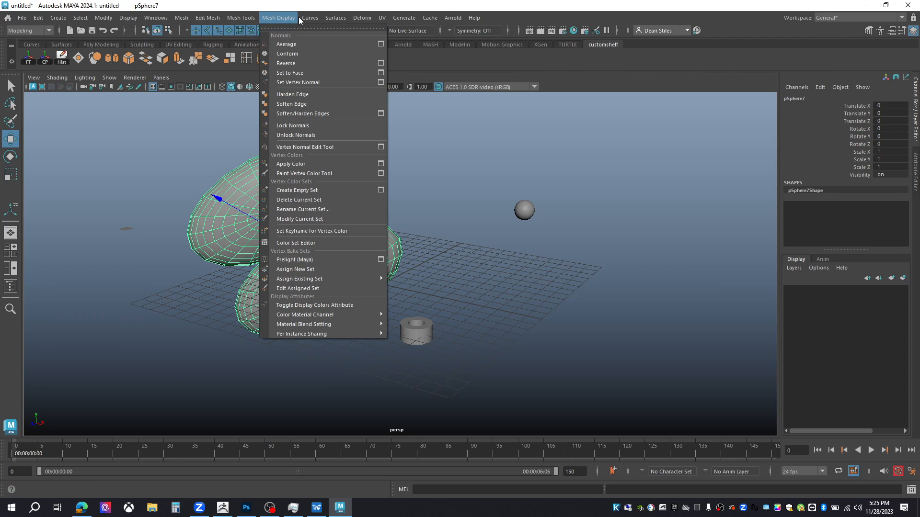
mouse_move(306, 18)
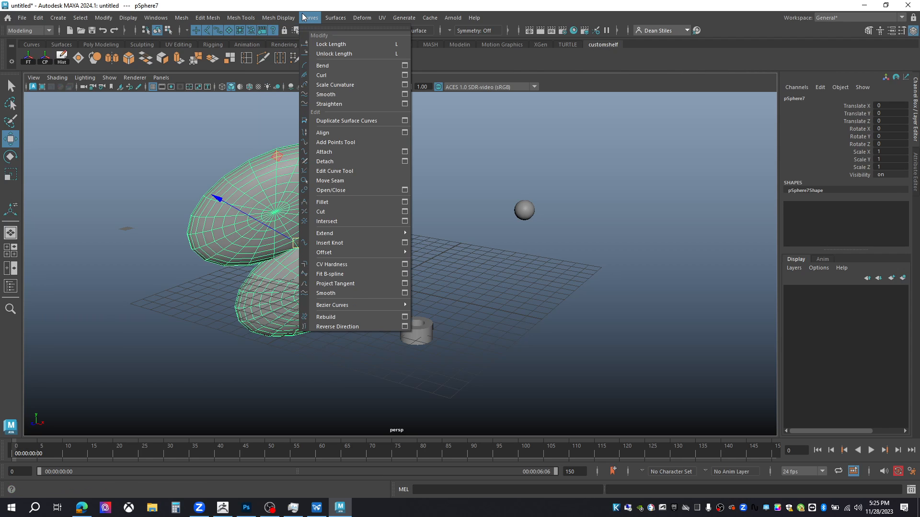
mouse_move(358, 19)
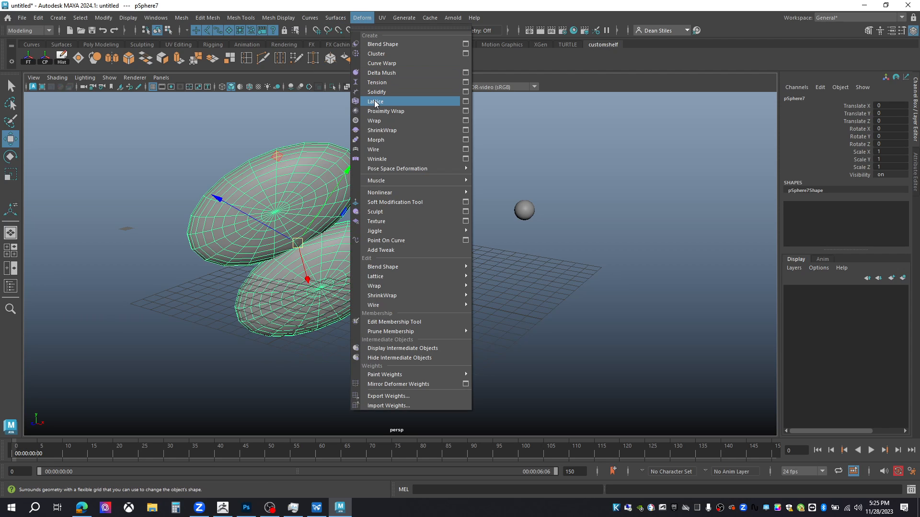
left_click(597, 80)
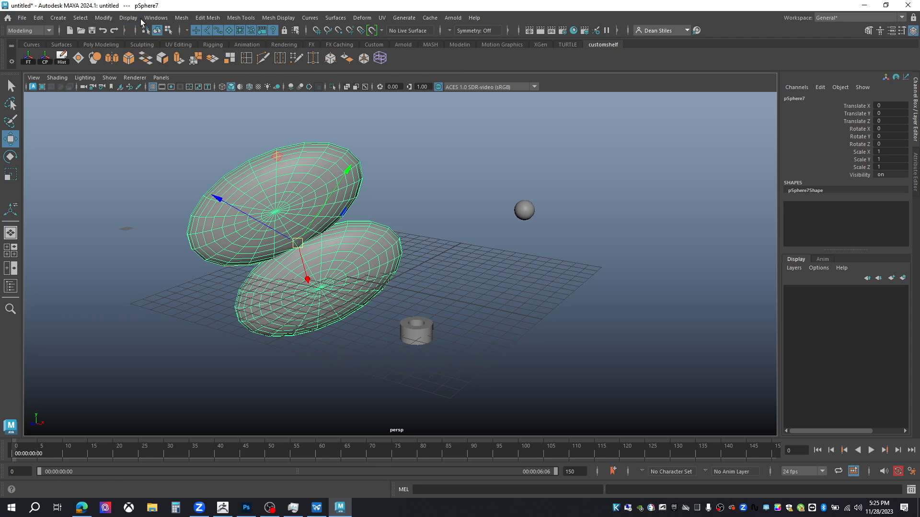
- Add the Sphere, Cube, Cylinder, Cone, Torus, Plane, Disc and Pipe polygon primitives to the custom shelf
left_click(58, 17)
mouse_move(99, 56)
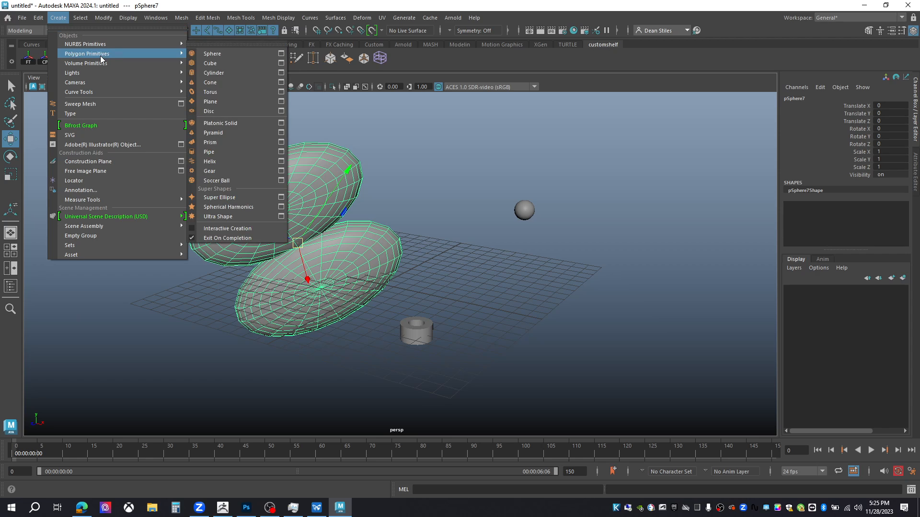
left_click(210, 56, "ctrl+shift")
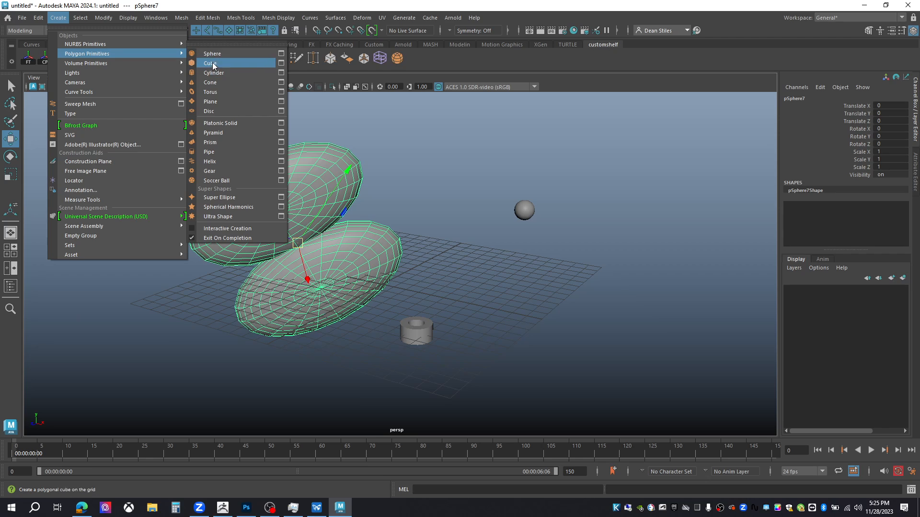
left_click(211, 63, "ctrl+shift")
left_click(225, 74, "ctrl+shift")
left_click(217, 82, "ctrl+shift")
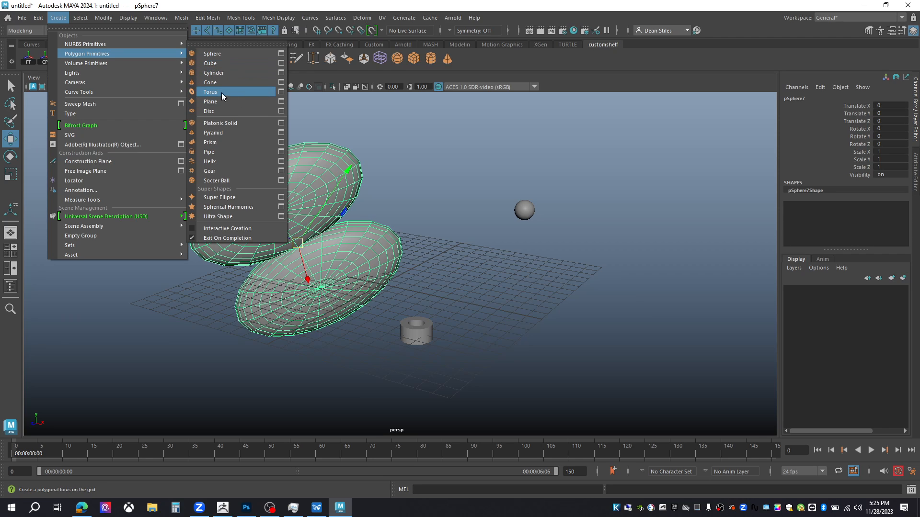
left_click(222, 92, "ctrl+shift")
left_click(215, 102, "ctrl+shift")
left_click(214, 111, "ctrl+shift")
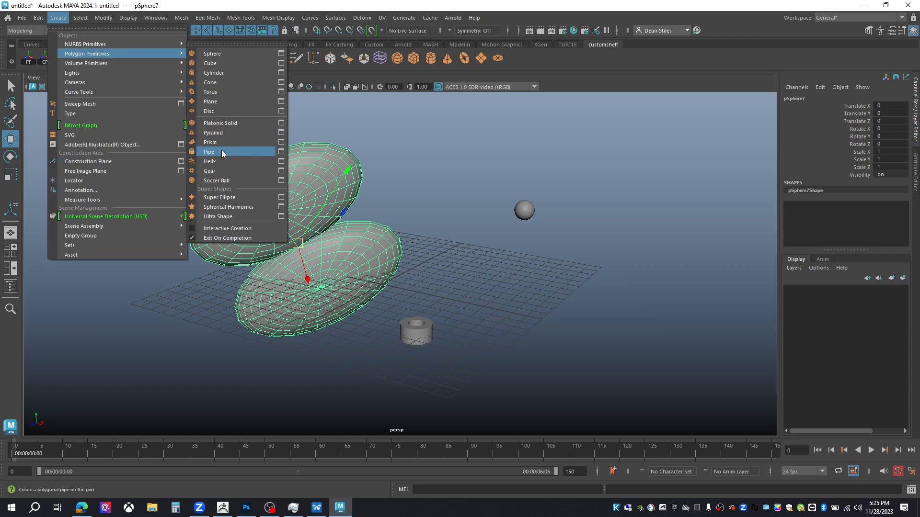
left_click(222, 151, "ctrl+shift")
left_click(590, 85)
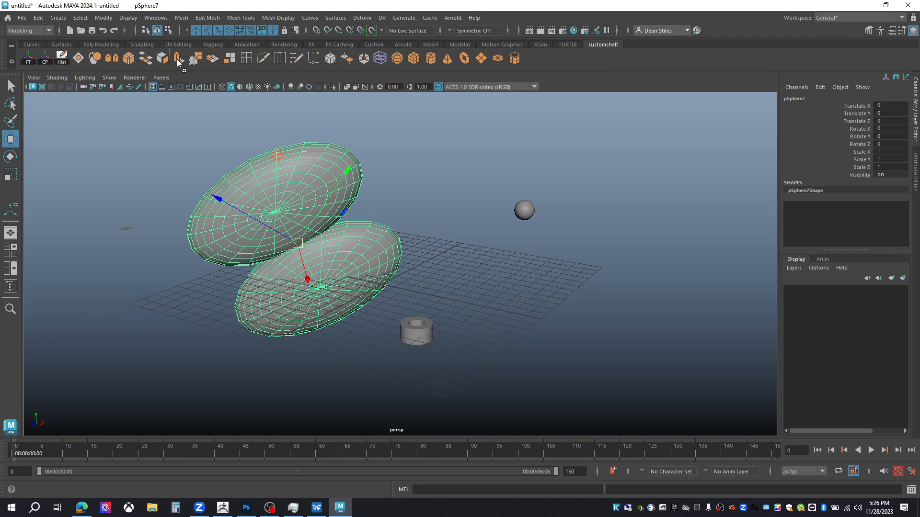
- Reorder the custom shelf by moving the primitive and tool buttons toward the start of the shelf
mouse_move(85, 61)
middle_mouse_down()
mouse_move(74, 61)
mouse_move(99, 61)
middle_mouse_up()
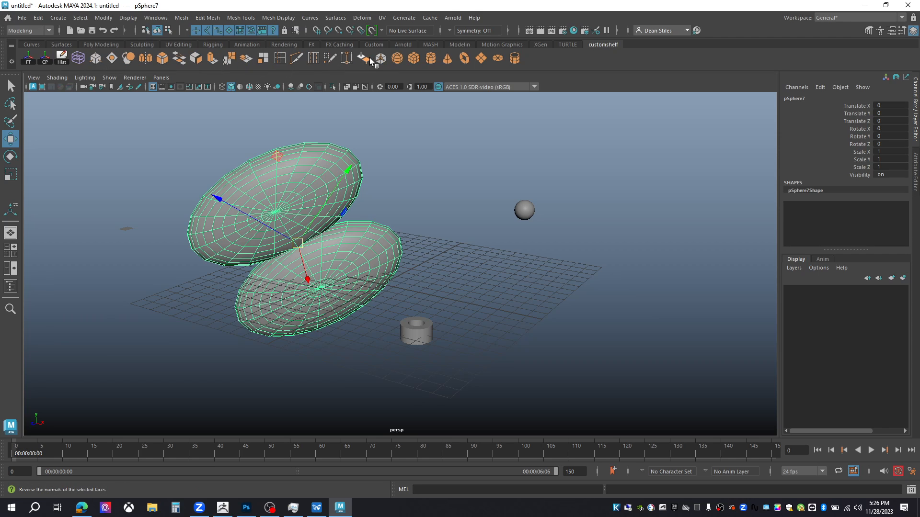
middle_click_drag(365, 59, 114, 61)
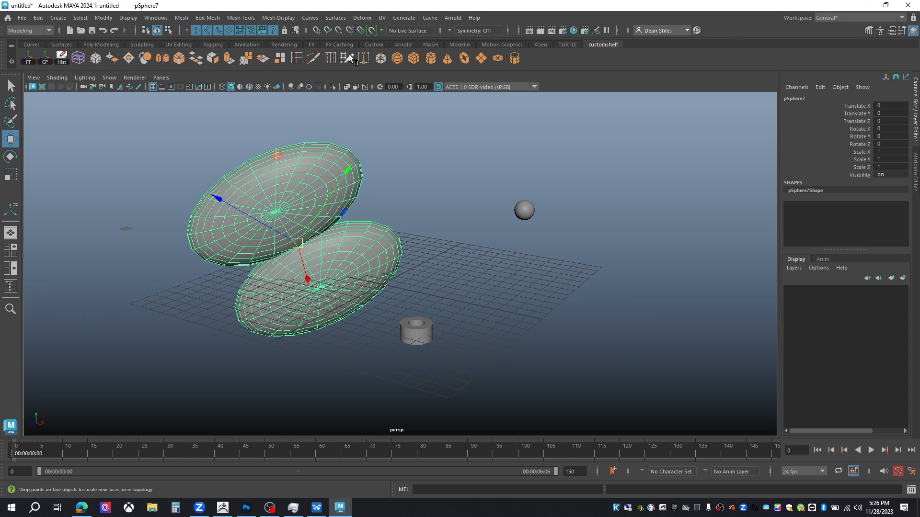
middle_click_drag(380, 57, 137, 62)
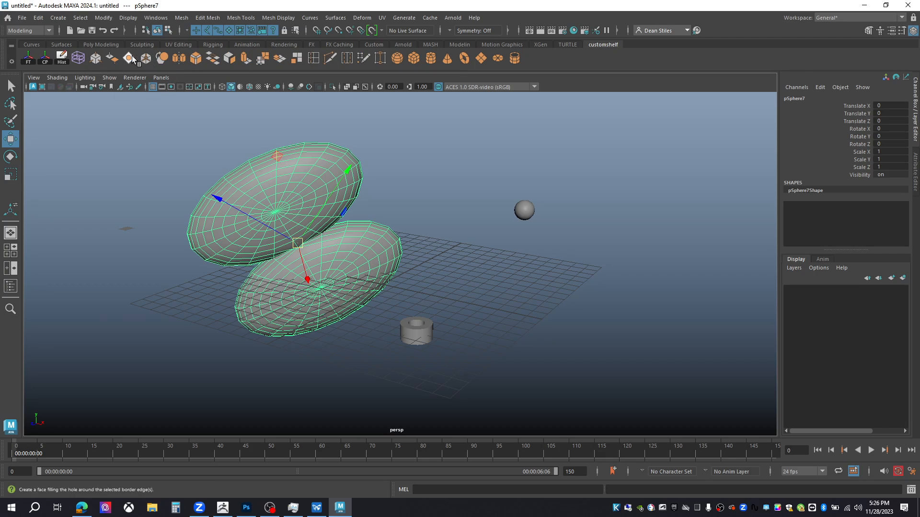
right_click_drag(127, 147, 154, 182, "alt")
middle_click_drag(159, 155, 21, 94, "alt")
right_click_drag(21, 93, 72, 122, "alt")
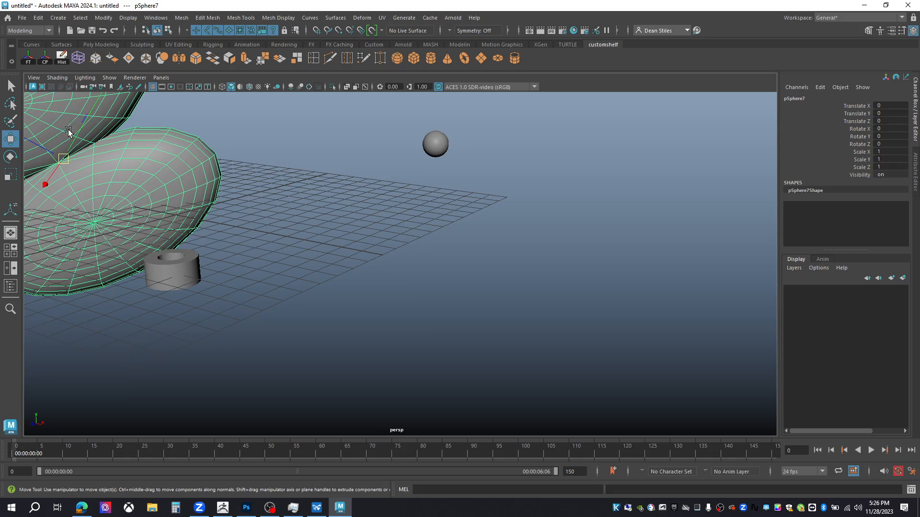
middle_click_drag(70, 127, 401, 230, "alt")
right_click_drag(400, 230, 433, 280, "alt")
middle_click_drag(433, 279, 434, 288, "alt")
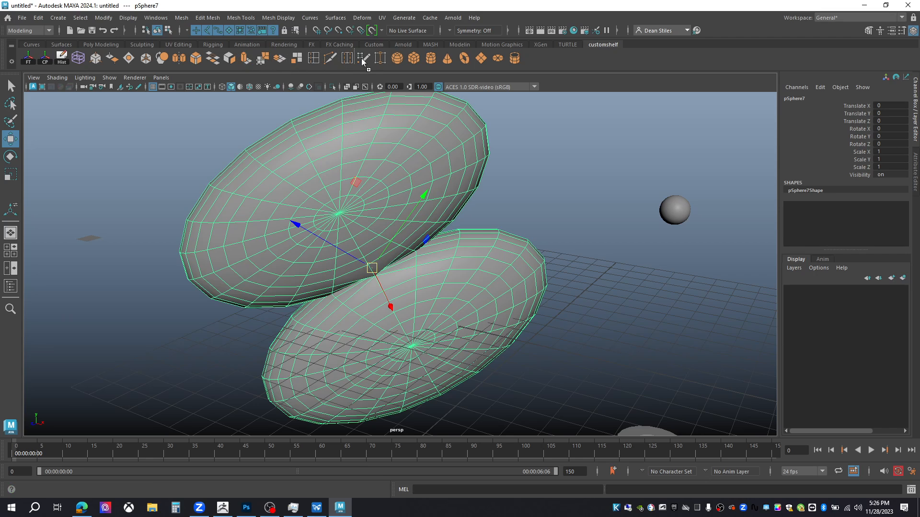
- Move more mesh tool buttons into new positions on the custom shelf
middle_click_drag(392, 58, 390, 61)
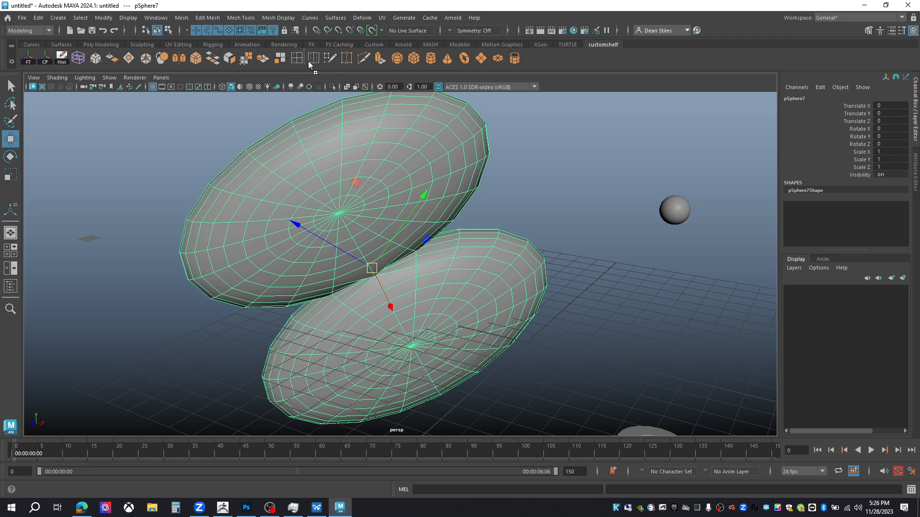
middle_click_drag(246, 62, 322, 64)
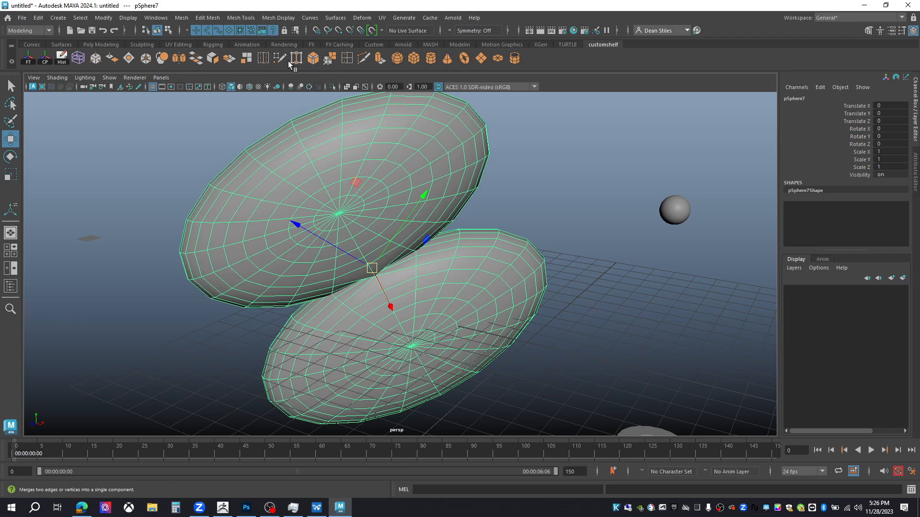
middle_click_drag(200, 58, 315, 62)
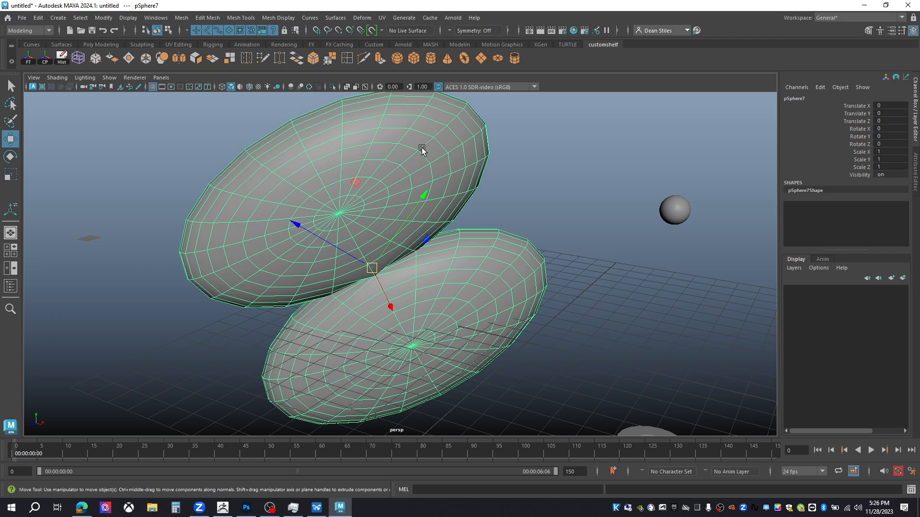
- Turn on the Poly Count heads-up display in the viewport
left_click(127, 18)
mouse_move(170, 54)
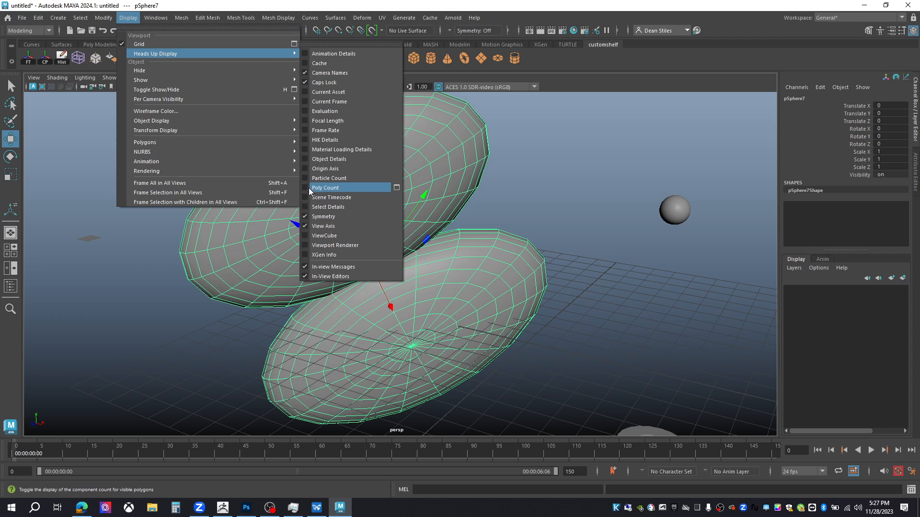
left_click(325, 188)
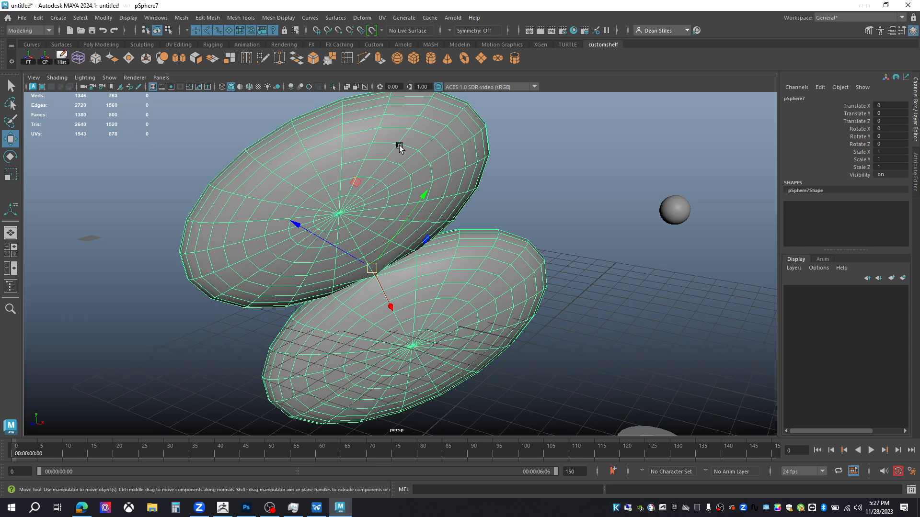
- Select faces and vertices on the two ellipsoid meshes to inspect the poly count readout
right_click_drag(302, 161, 301, 185)
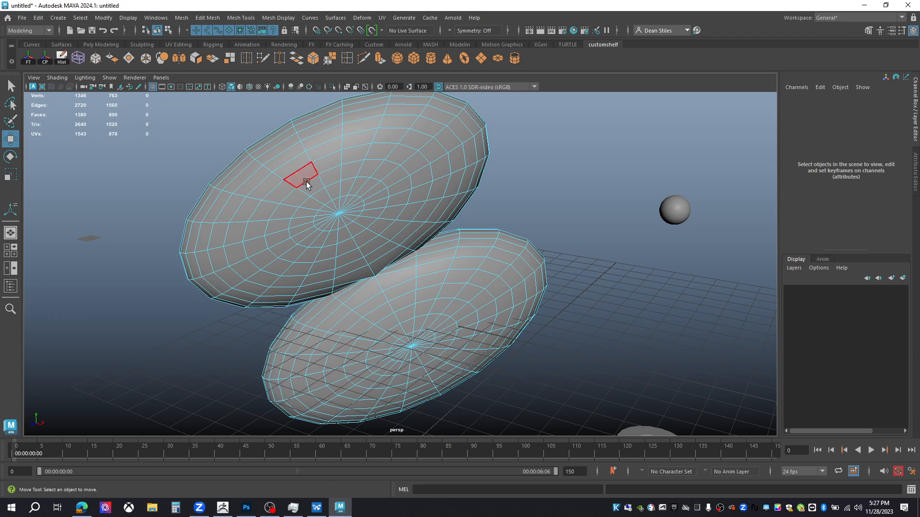
left_click(283, 165)
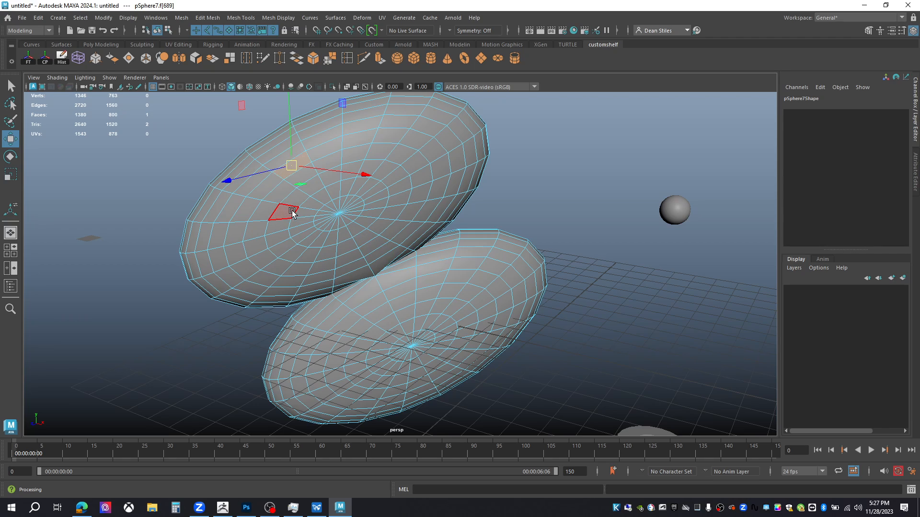
scroll(292, 213, "up", 5)
middle_click_drag(295, 232, 326, 258, "alt")
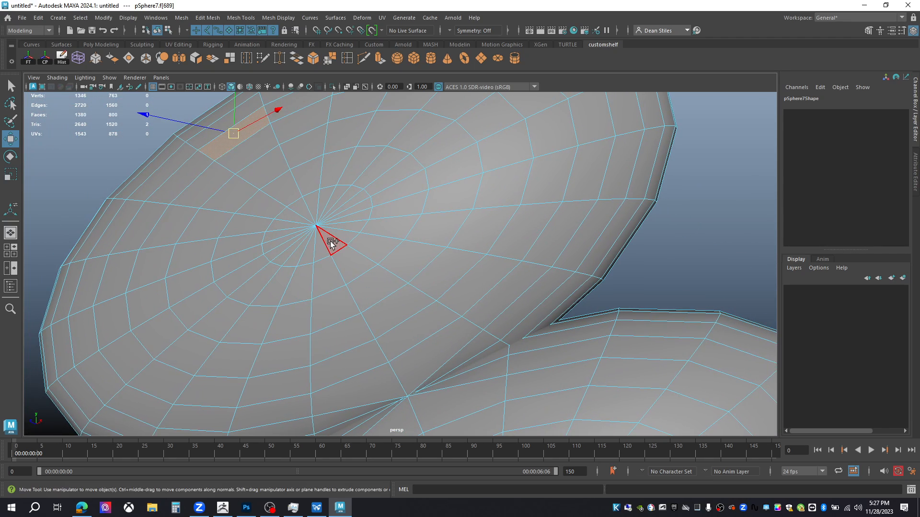
left_click(330, 243, "shift")
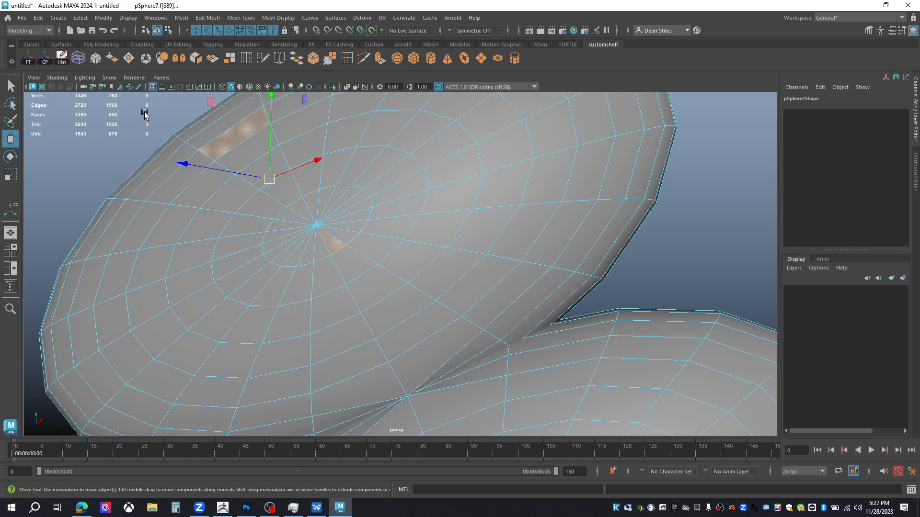
scroll(326, 259, "down", 8)
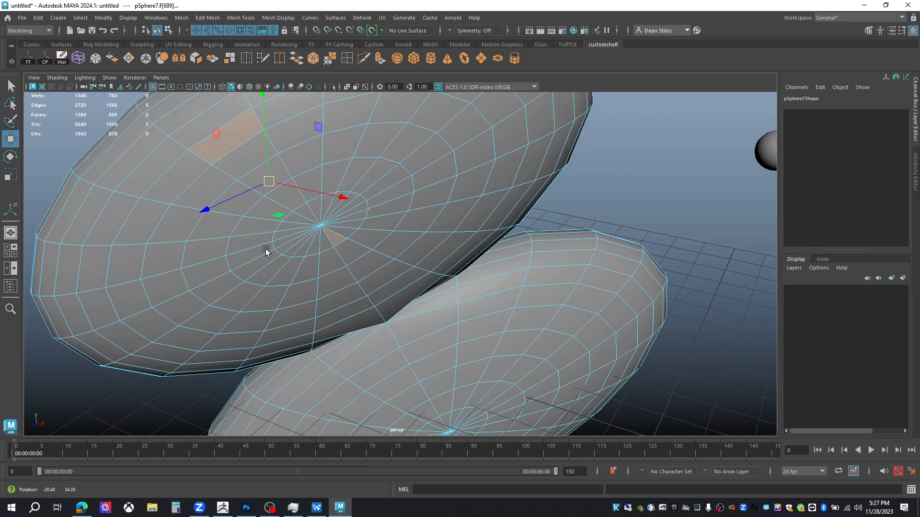
left_click_drag(207, 166, 621, 402)
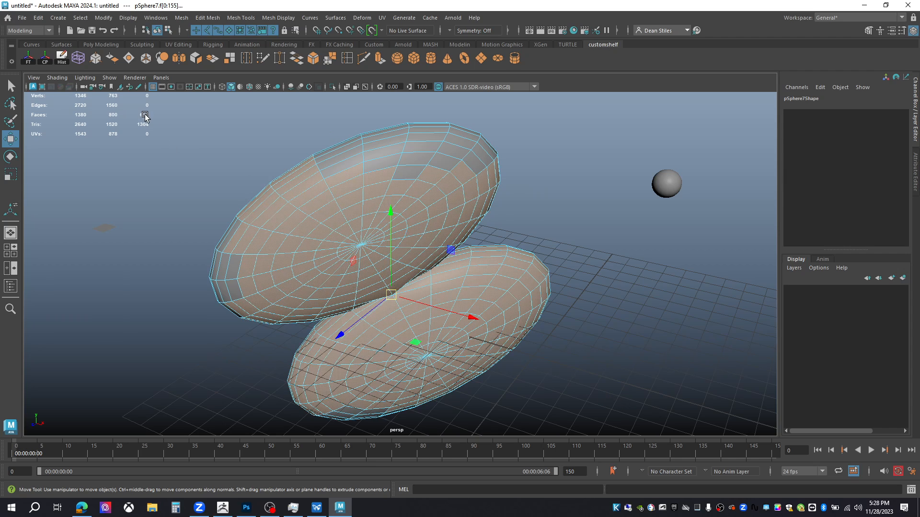
scroll(311, 227, "down", 1)
left_click_drag(312, 228, 390, 195, "alt")
right_click_drag(390, 195, 330, 180)
left_click_drag(280, 143, 508, 275)
scroll(288, 231, "up", 2)
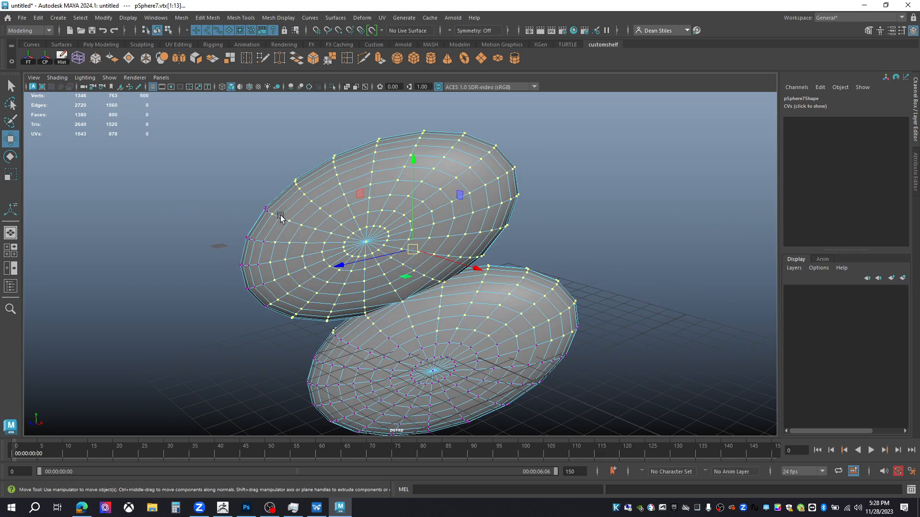
scroll(286, 225, "down", 5)
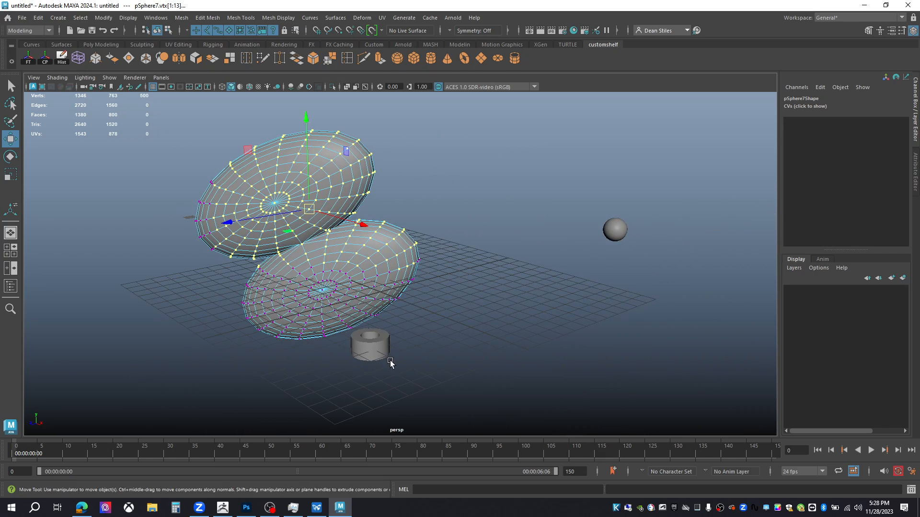
- Select the pipe and its vertices to inspect its poly count readout
left_click(389, 364)
scroll(328, 327, "up", 3)
left_click_drag(388, 382, 450, 361, "alt")
middle_click_drag(449, 362, 430, 334, "alt")
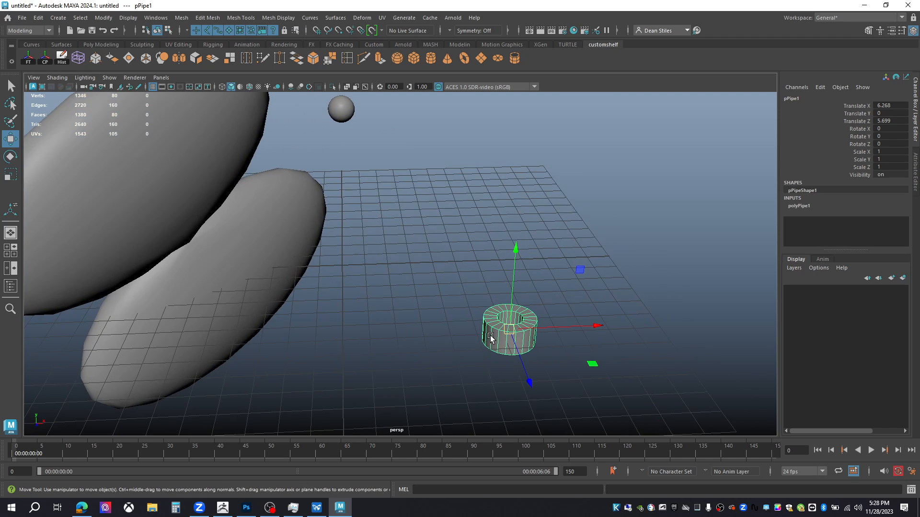
right_click_drag(499, 223, 437, 211)
left_click_drag(473, 267, 591, 383)
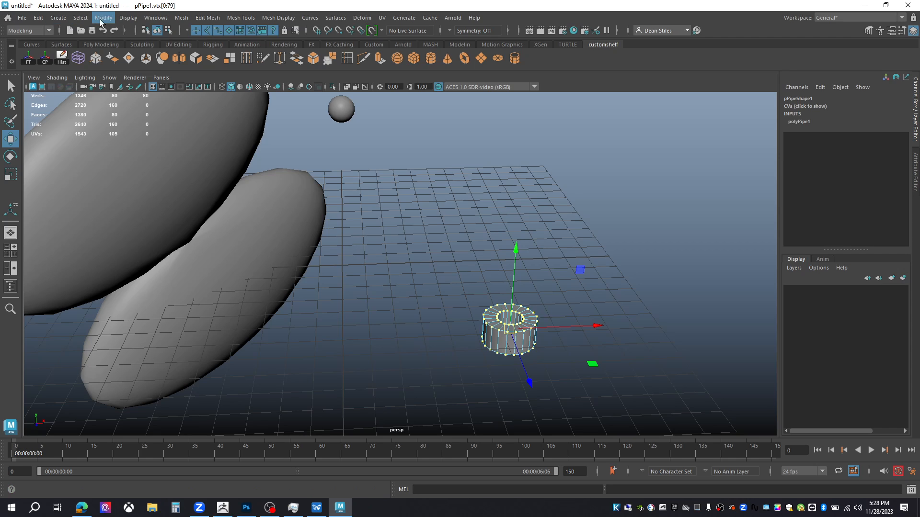
left_click(128, 19)
mouse_move(148, 52)
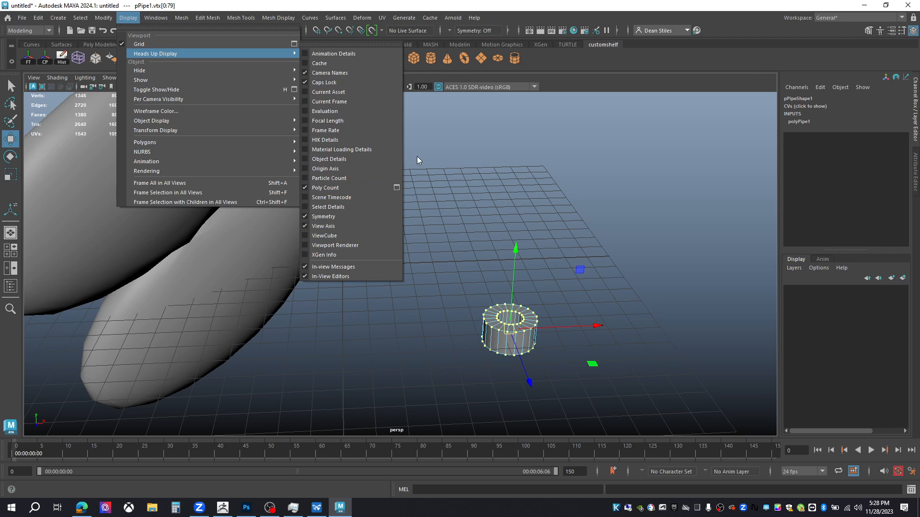
left_click(625, 87)
left_click(487, 266)
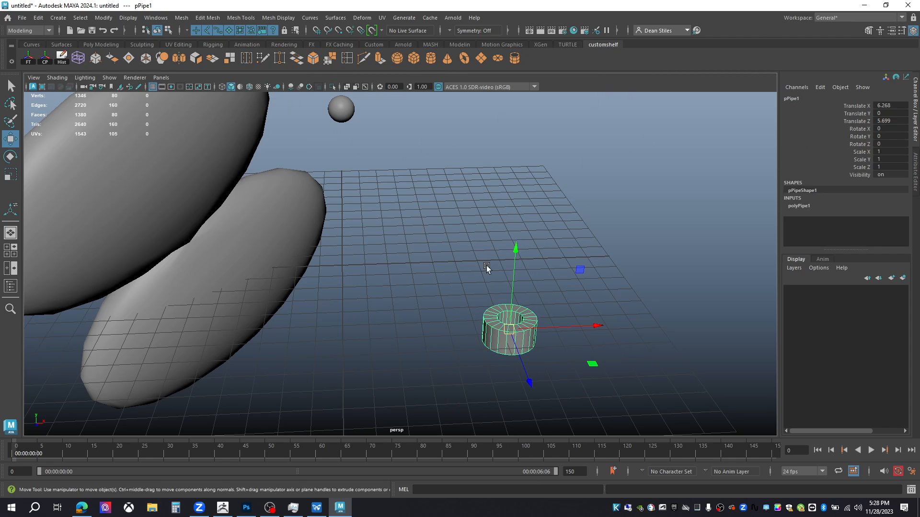